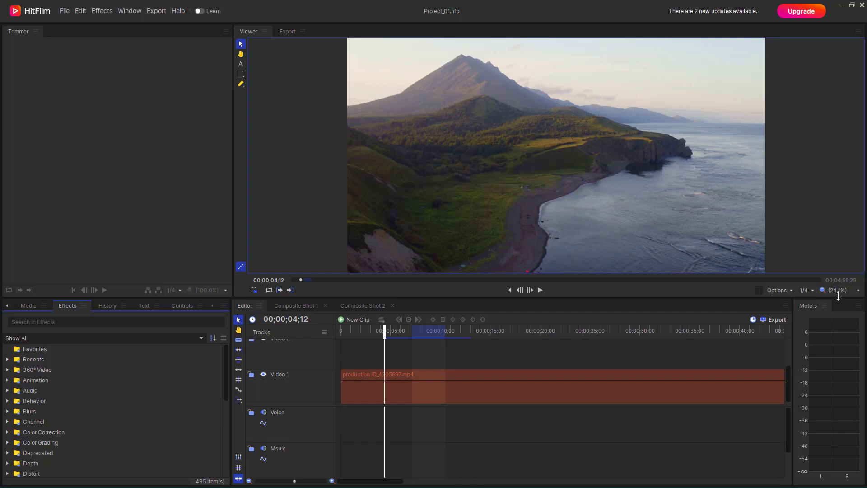
Apply the Scan Lines effect from the Grunge category to the landscape clip on the Video 1 track
{"action": "left_click", "coordinate": [417, 388]}
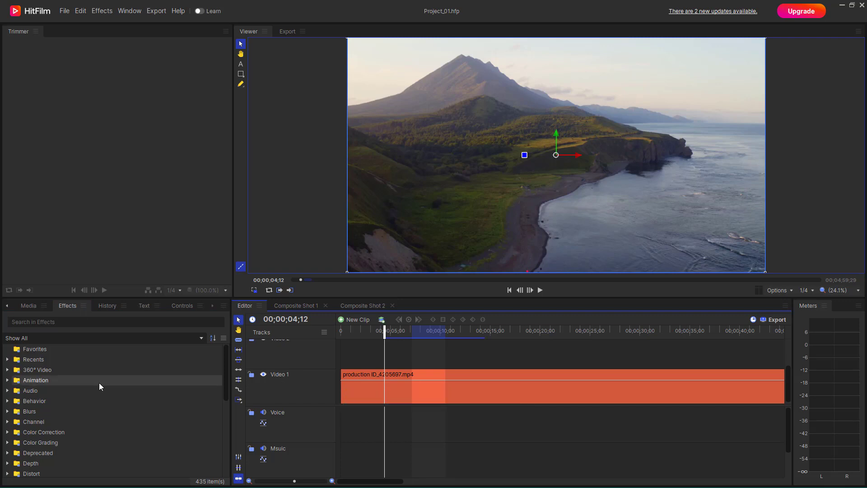
{"action": "left_click", "coordinate": [64, 303]}
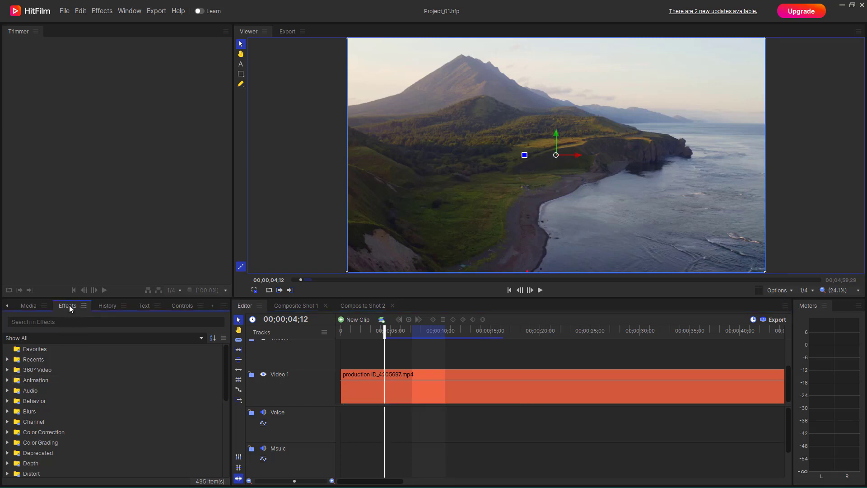
{"action": "scroll", "coordinate": [60, 416], "scroll_direction": "down", "scroll_amount": 1}
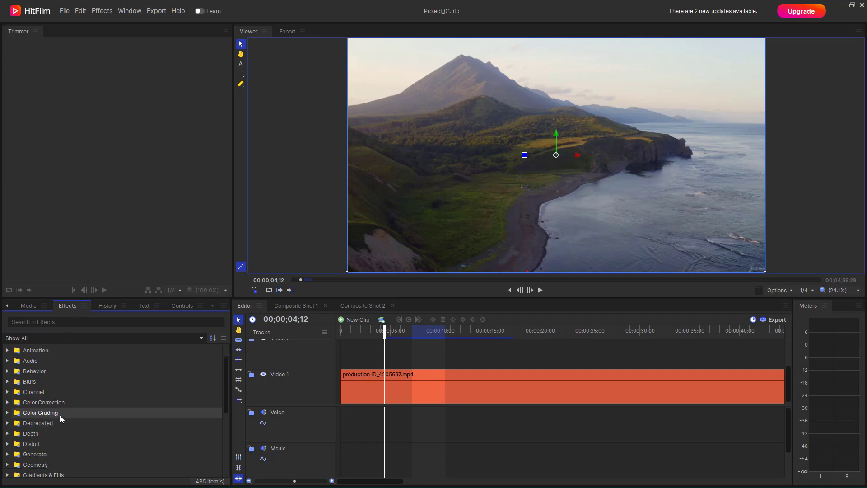
{"action": "scroll", "coordinate": [60, 415], "scroll_direction": "down", "scroll_amount": 2}
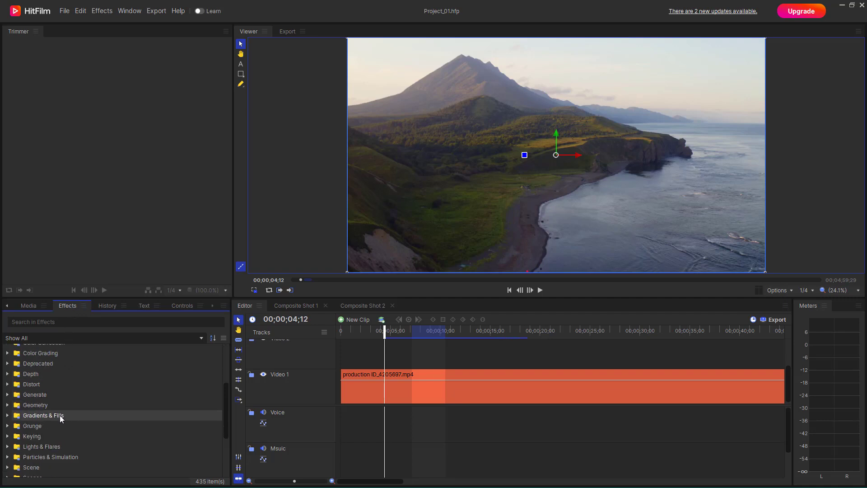
{"action": "left_click", "coordinate": [7, 425]}
{"action": "scroll", "coordinate": [62, 413], "scroll_direction": "down", "scroll_amount": 4}
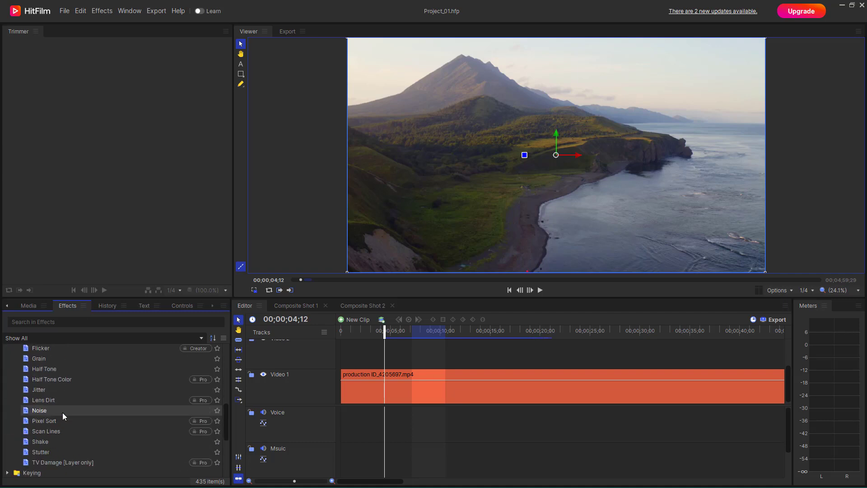
{"action": "left_click", "coordinate": [47, 430]}
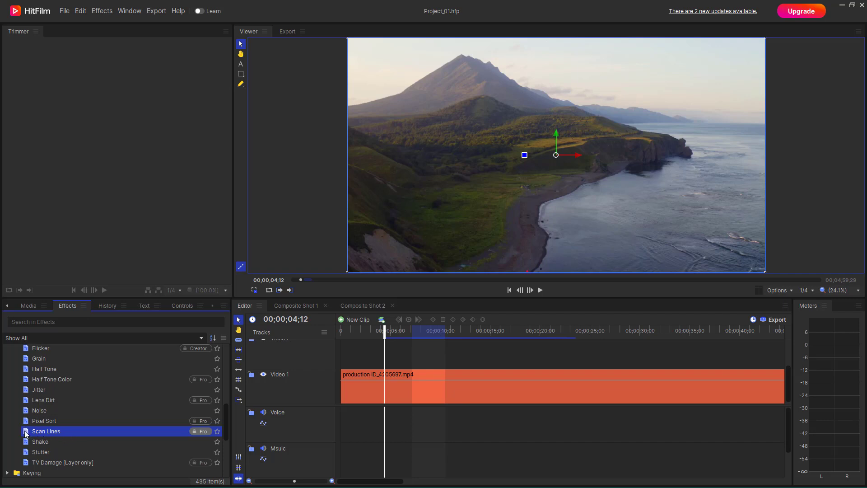
{"action": "left_click_drag", "start_coordinate": [25, 434], "coordinate": [346, 383]}
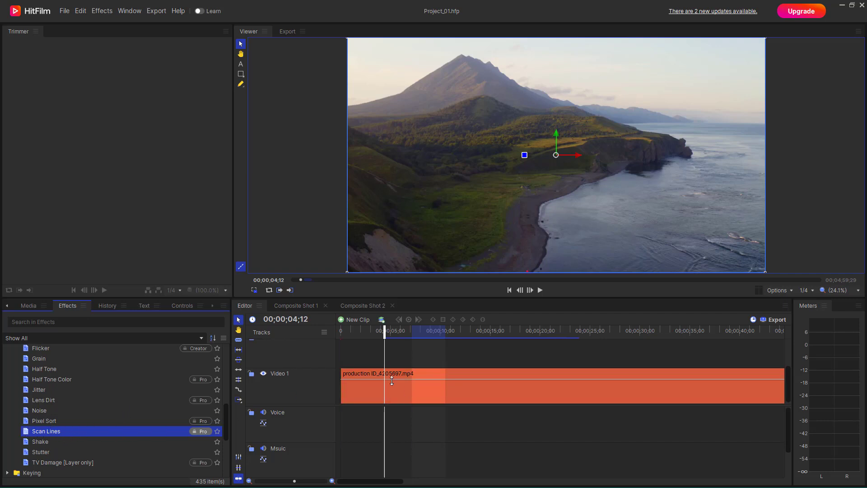
{"action": "left_click_drag", "start_coordinate": [26, 433], "coordinate": [434, 386]}
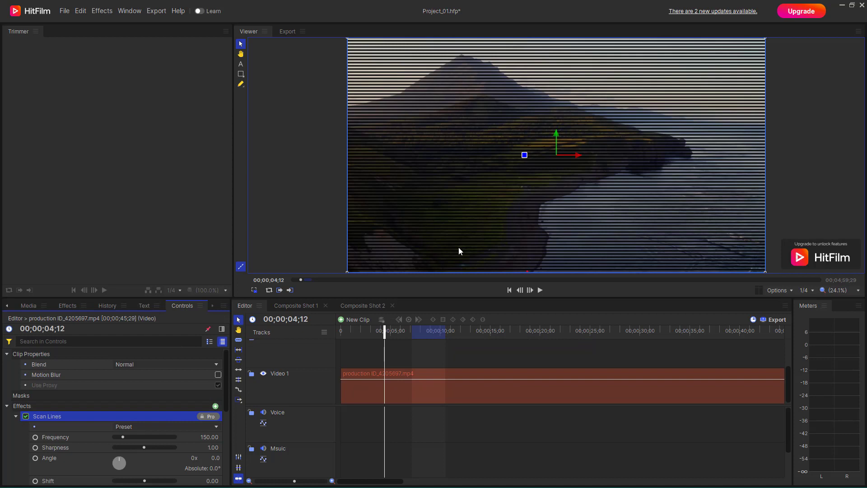
Try the Heavy and Light presets of the Scan Lines effect and set it to Moderate
{"action": "scroll", "coordinate": [92, 390], "scroll_direction": "down", "scroll_amount": 1}
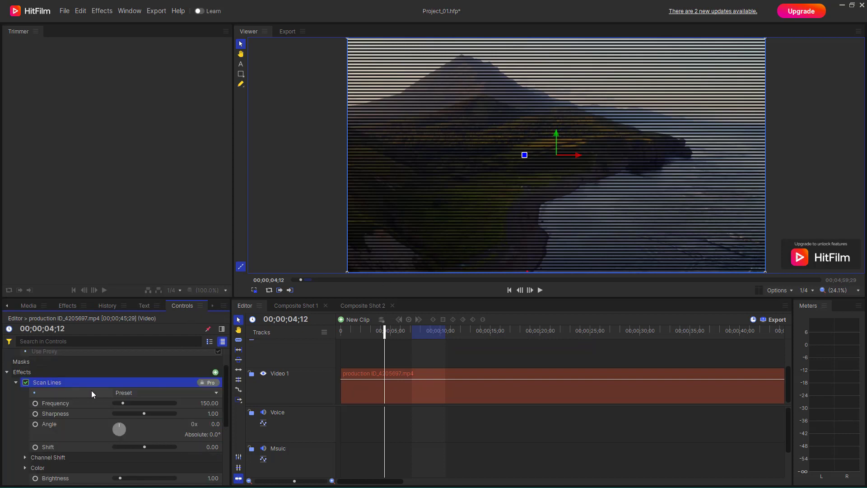
{"action": "left_click", "coordinate": [157, 392]}
{"action": "left_click", "coordinate": [137, 412]}
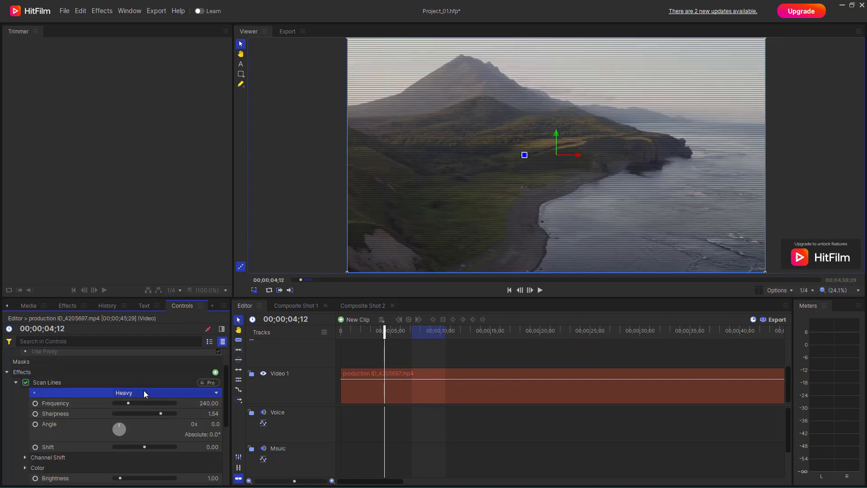
{"action": "left_click", "coordinate": [128, 392]}
{"action": "left_click", "coordinate": [130, 429]}
{"action": "left_click", "coordinate": [131, 395]}
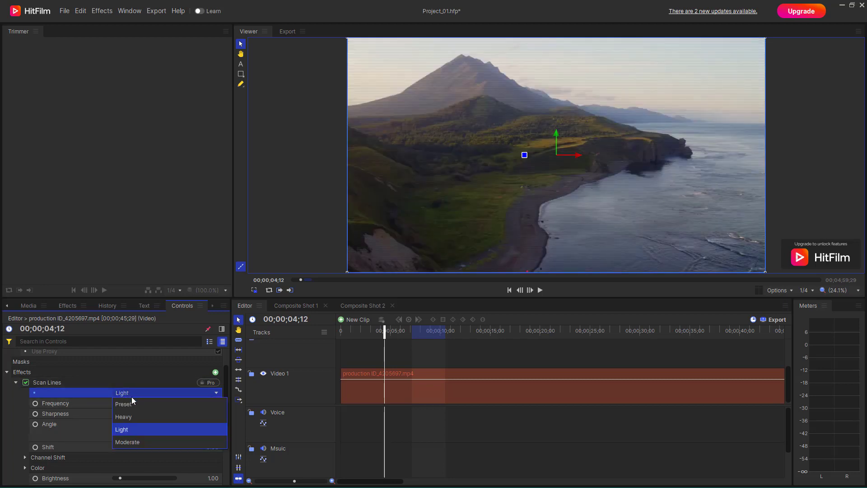
{"action": "left_click", "coordinate": [150, 441]}
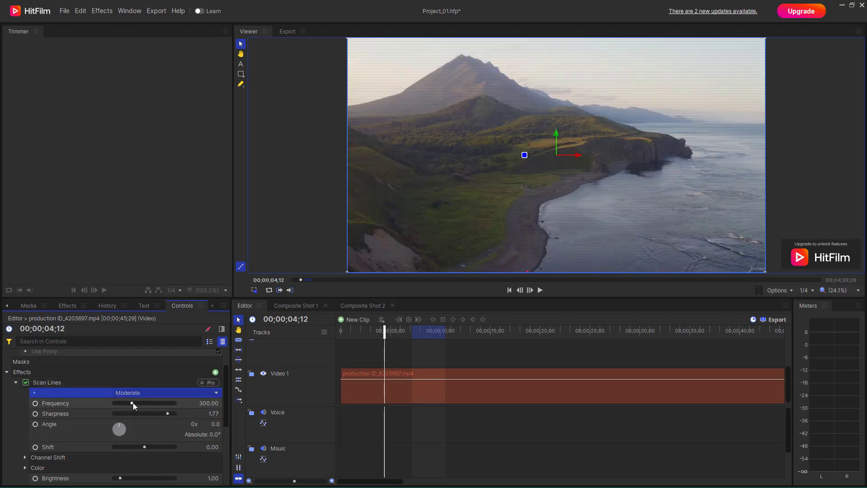
Set the Scan Lines frequency to about 301, the sharpness to 0.14 and the shift to -0.28
{"action": "mouse_move", "coordinate": [133, 402]}
{"action": "left_mouse_down"}
{"action": "mouse_move", "coordinate": [151, 402]}
{"action": "mouse_move", "coordinate": [133, 402]}
{"action": "mouse_move", "coordinate": [147, 413]}
{"action": "mouse_move", "coordinate": [129, 412]}
{"action": "left_mouse_up"}
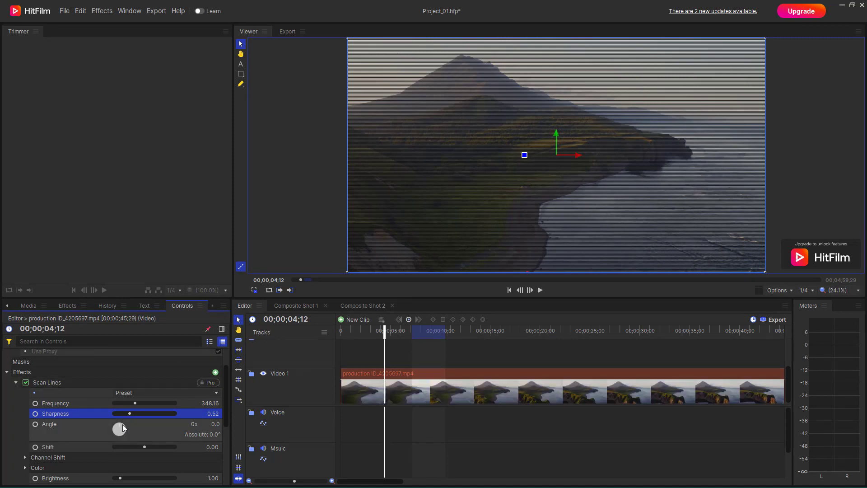
{"action": "mouse_move", "coordinate": [147, 445]}
{"action": "left_mouse_down"}
{"action": "mouse_move", "coordinate": [134, 446]}
{"action": "mouse_move", "coordinate": [172, 446]}
{"action": "mouse_move", "coordinate": [136, 444]}
{"action": "left_mouse_up"}
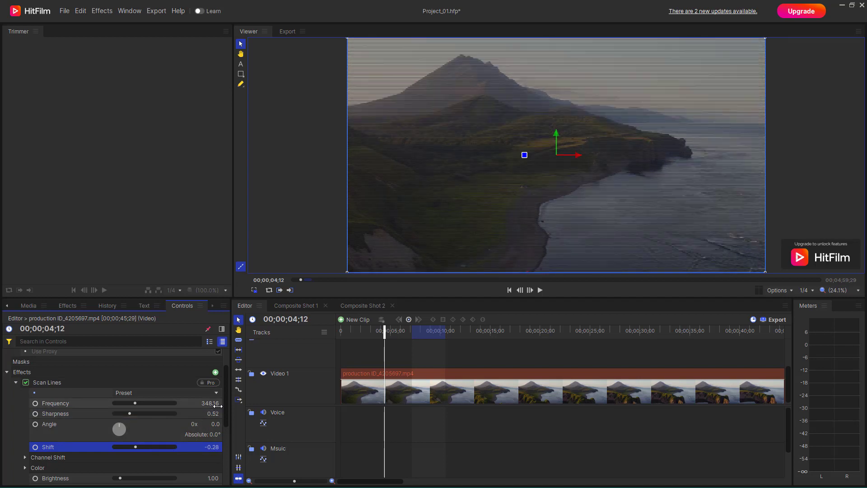
{"action": "left_click_drag", "start_coordinate": [215, 403], "coordinate": [192, 403]}
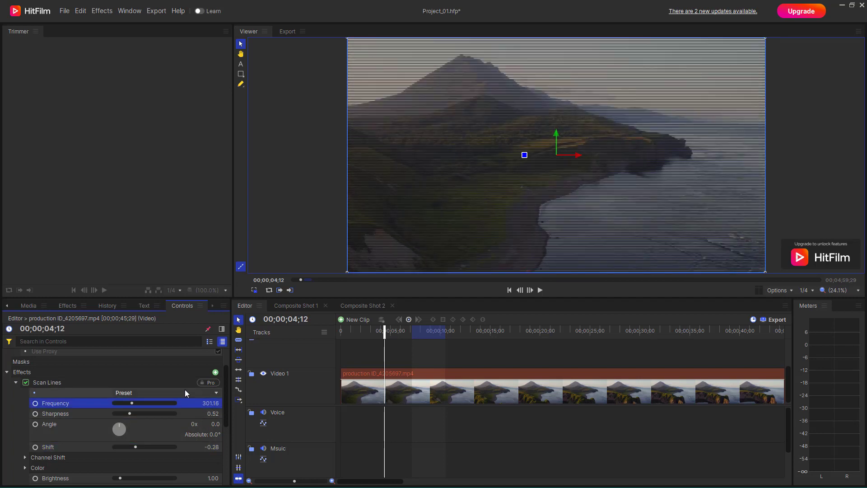
{"action": "left_click", "coordinate": [184, 389]}
{"action": "left_click", "coordinate": [179, 391]}
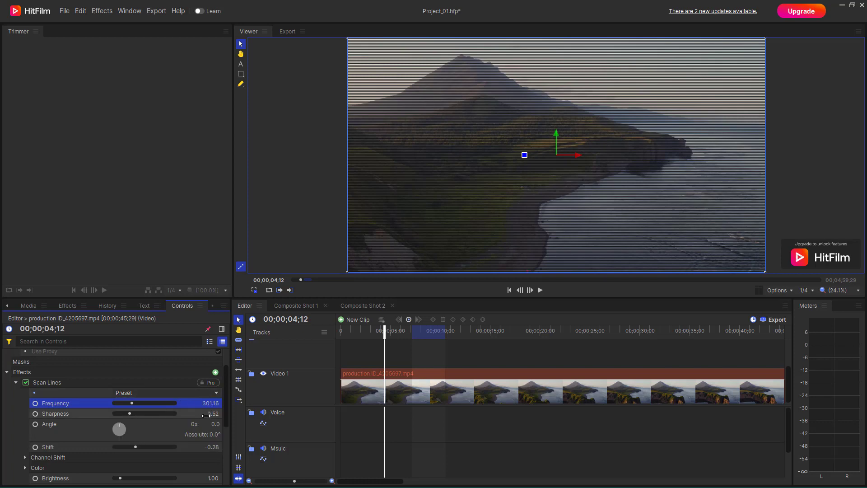
{"action": "left_click_drag", "start_coordinate": [213, 414], "coordinate": [195, 413]}
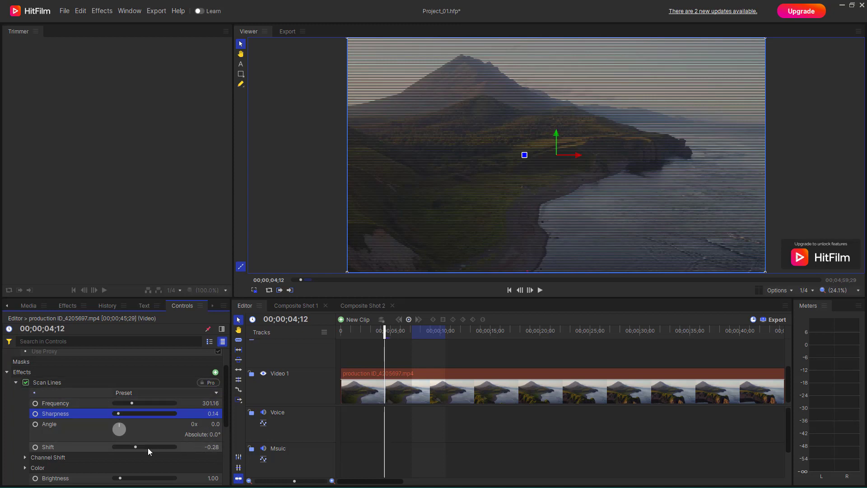
Set the Scan Lines channel shift to 1.00 for red, -0.66 for green and 1.00 for blue
{"action": "left_click", "coordinate": [25, 457]}
{"action": "scroll", "coordinate": [81, 442], "scroll_direction": "down", "scroll_amount": 3}
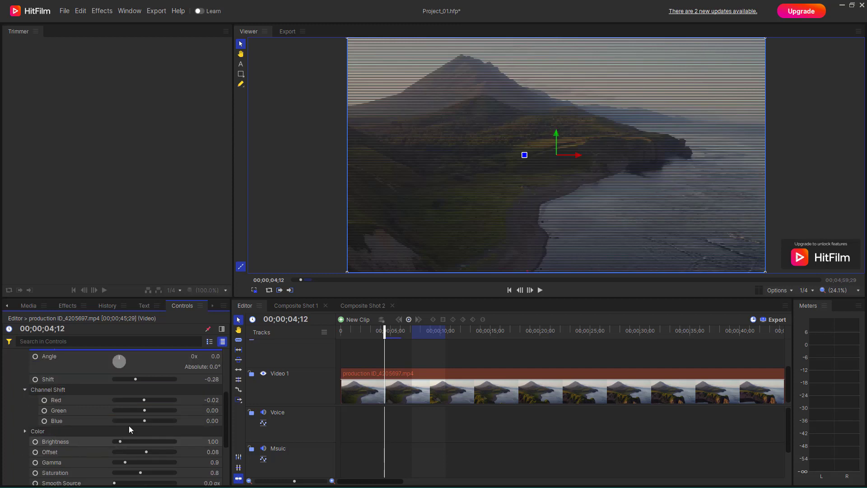
{"action": "scroll", "coordinate": [137, 392], "scroll_direction": "up", "scroll_amount": 1}
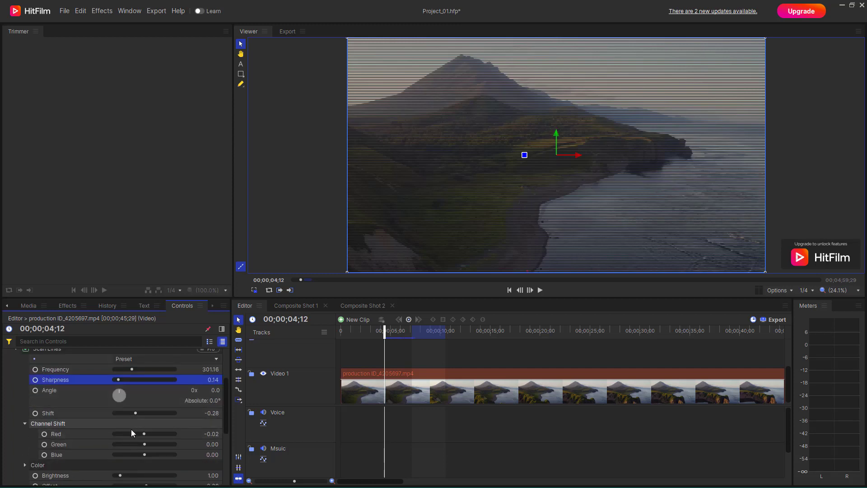
{"action": "scroll", "coordinate": [132, 435], "scroll_direction": "up", "scroll_amount": 2}
{"action": "scroll", "coordinate": [132, 434], "scroll_direction": "down", "scroll_amount": 2}
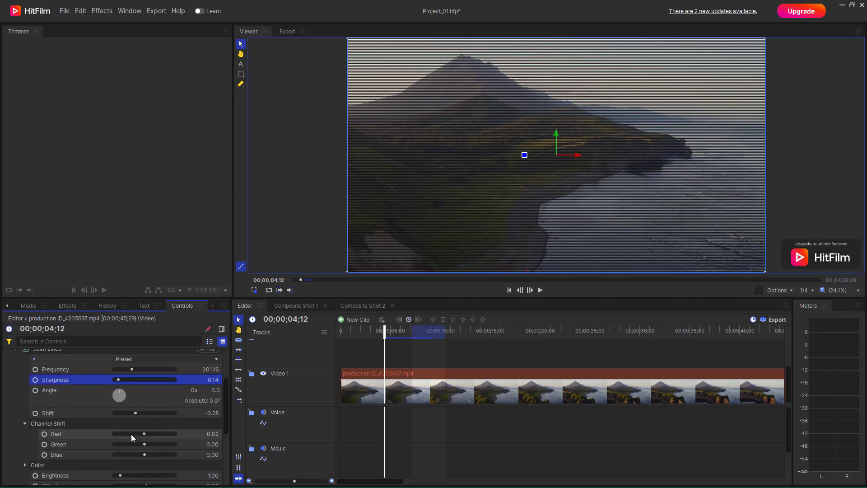
{"action": "left_click_drag", "start_coordinate": [147, 432], "coordinate": [193, 433]}
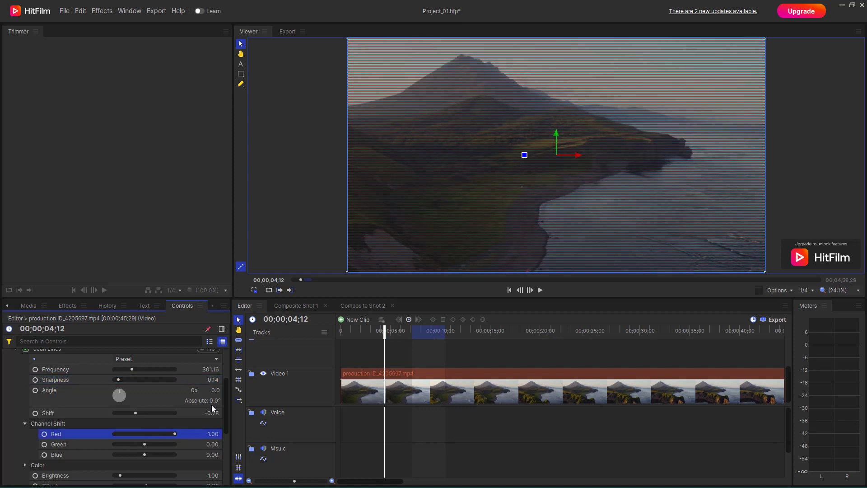
{"action": "left_click_drag", "start_coordinate": [144, 443], "coordinate": [195, 454]}
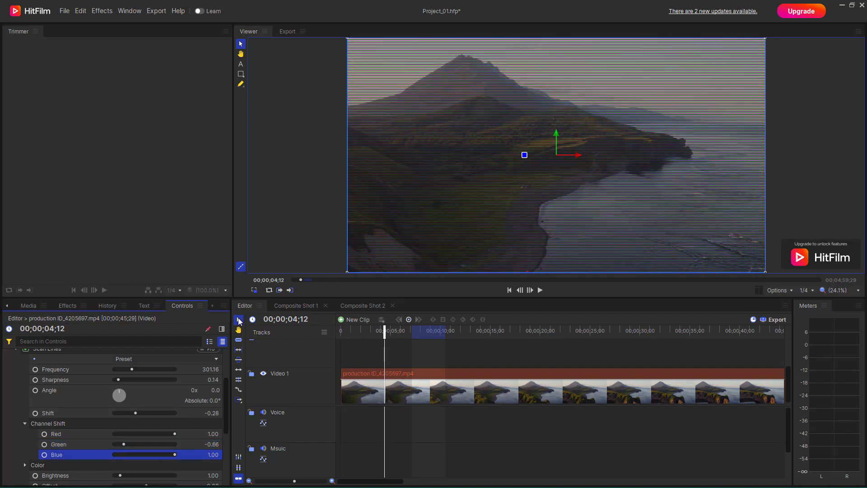
Set the Scan Lines offset to 0.02, and collapse and re-expand the effect's settings
{"action": "scroll", "coordinate": [94, 413], "scroll_direction": "down", "scroll_amount": 3}
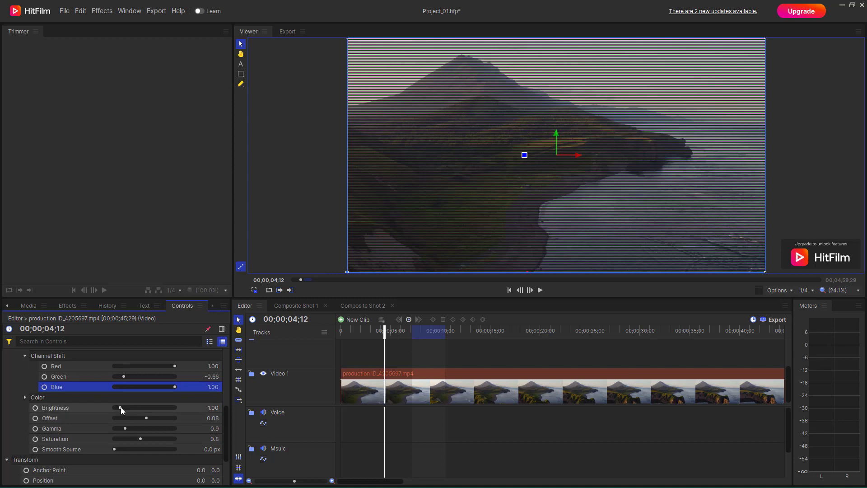
{"action": "left_click_drag", "start_coordinate": [121, 406], "coordinate": [145, 416]}
{"action": "scroll", "coordinate": [141, 417], "scroll_direction": "up", "scroll_amount": 3}
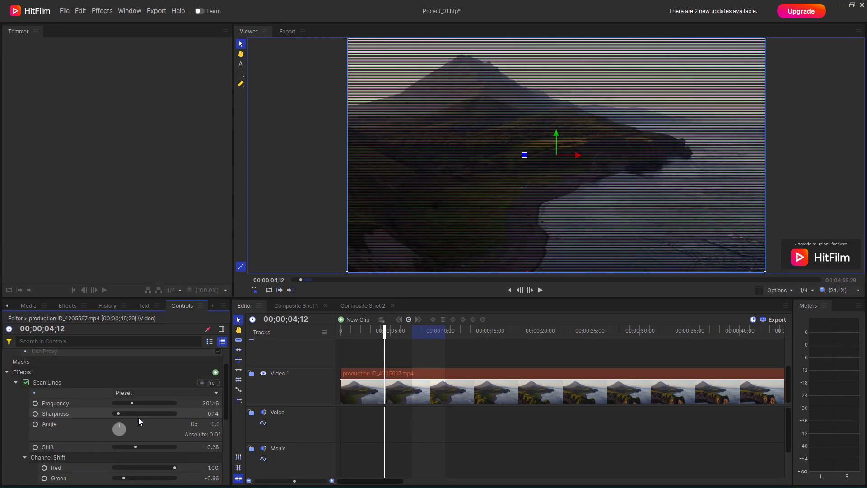
{"action": "scroll", "coordinate": [104, 409], "scroll_direction": "up", "scroll_amount": 3}
{"action": "left_click", "coordinate": [16, 416]}
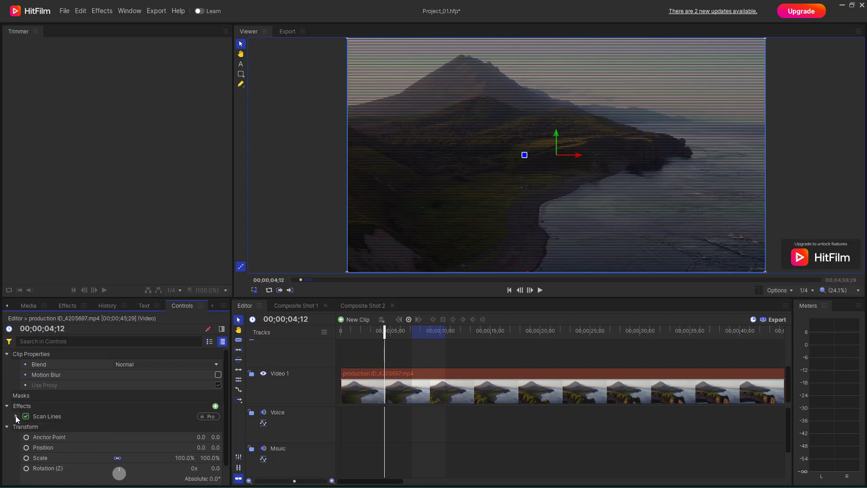
{"action": "left_click", "coordinate": [16, 416]}
{"action": "scroll", "coordinate": [112, 440], "scroll_direction": "down", "scroll_amount": 5}
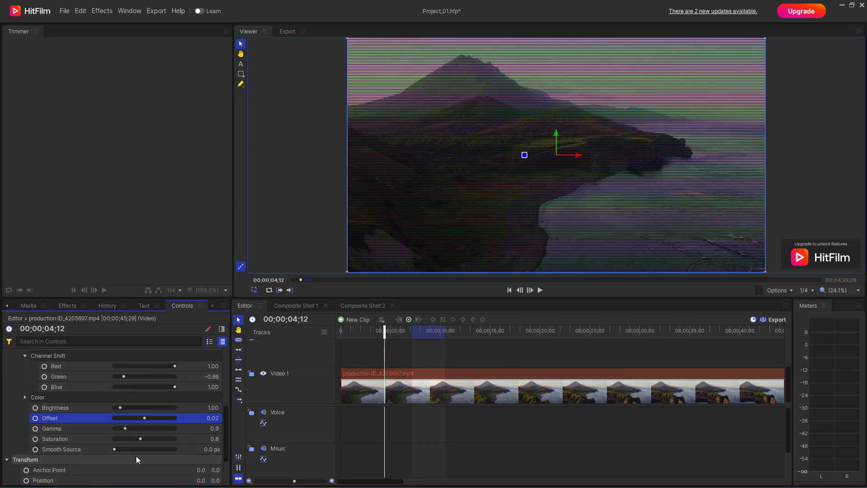
Set the Scan Lines gamma to 1.4, saturation to 0.9 and smooth source to about 5.1 px
{"action": "left_click_drag", "start_coordinate": [126, 429], "coordinate": [153, 437]}
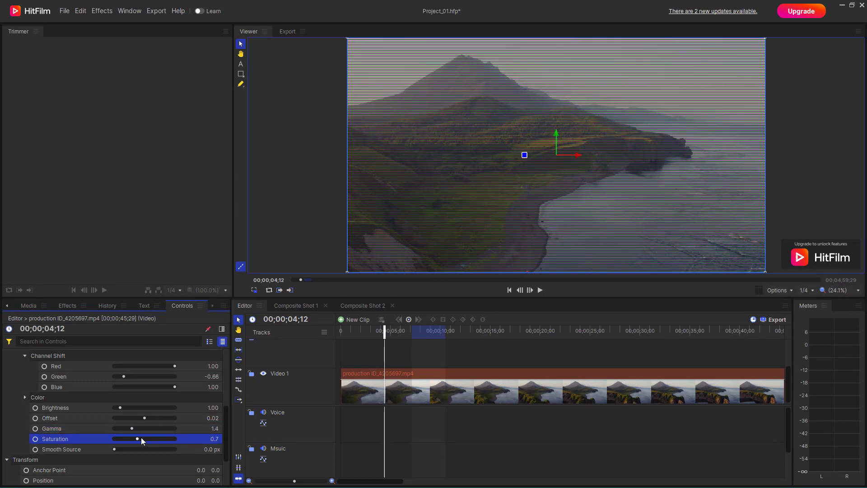
{"action": "left_click", "coordinate": [141, 438]}
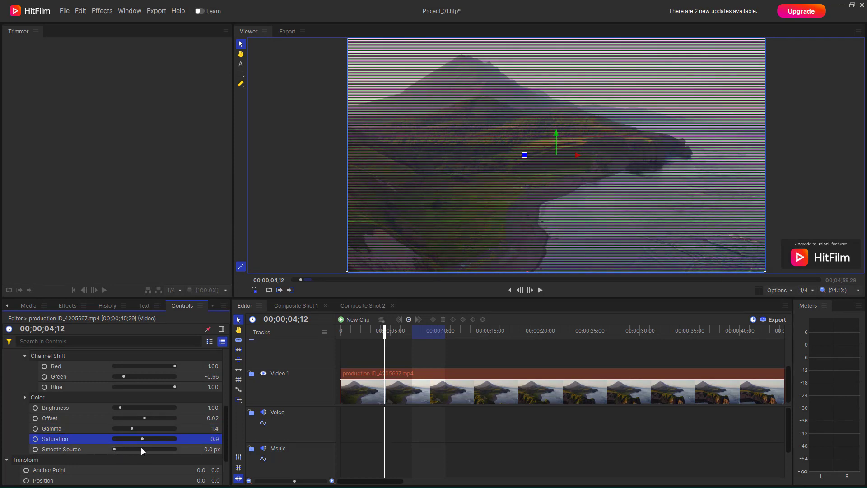
{"action": "left_click_drag", "start_coordinate": [142, 447], "coordinate": [110, 449]}
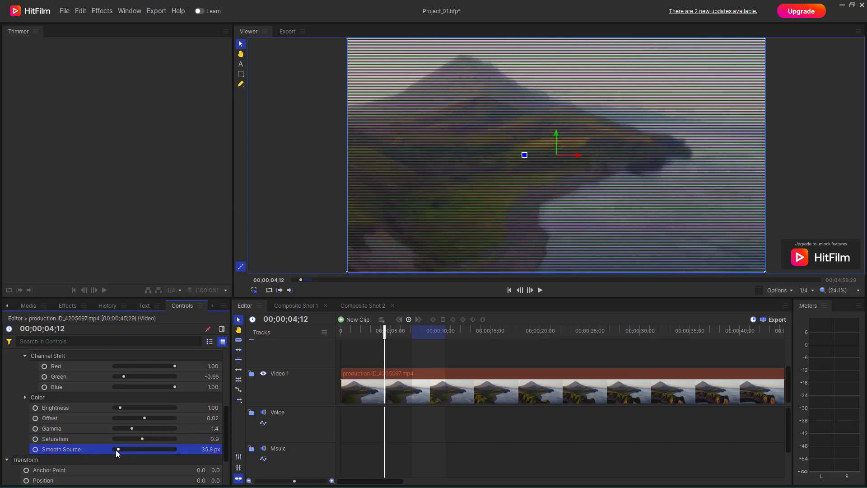
{"action": "left_click", "coordinate": [116, 449]}
Play a few seconds of the clip to preview the Scan Lines effect, and stop playback
{"action": "scroll", "coordinate": [140, 398], "scroll_direction": "up", "scroll_amount": 5}
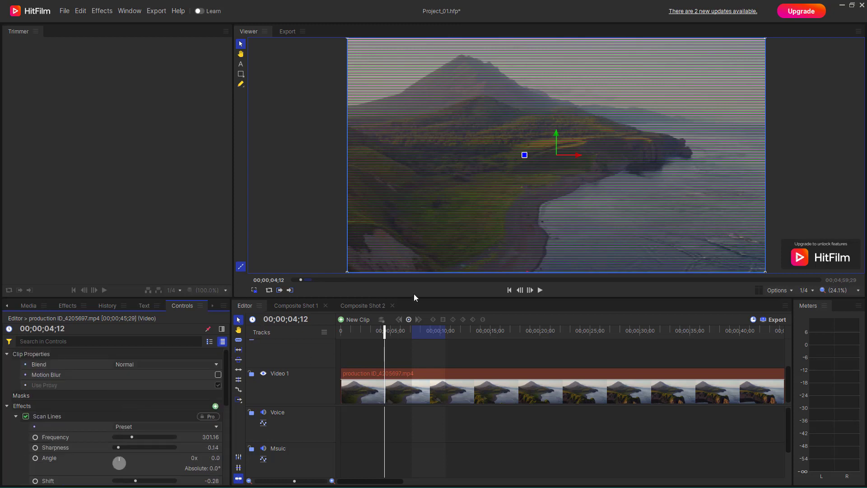
{"action": "left_click", "coordinate": [540, 291]}
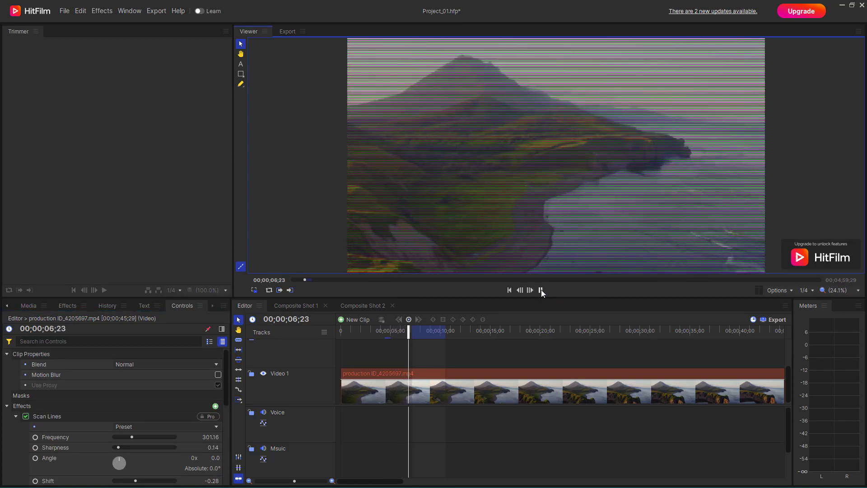
{"action": "key", "text": "space"}
Add the Shake effect from the Grunge category to the Video 1 clip and play it back
{"action": "left_click", "coordinate": [68, 305]}
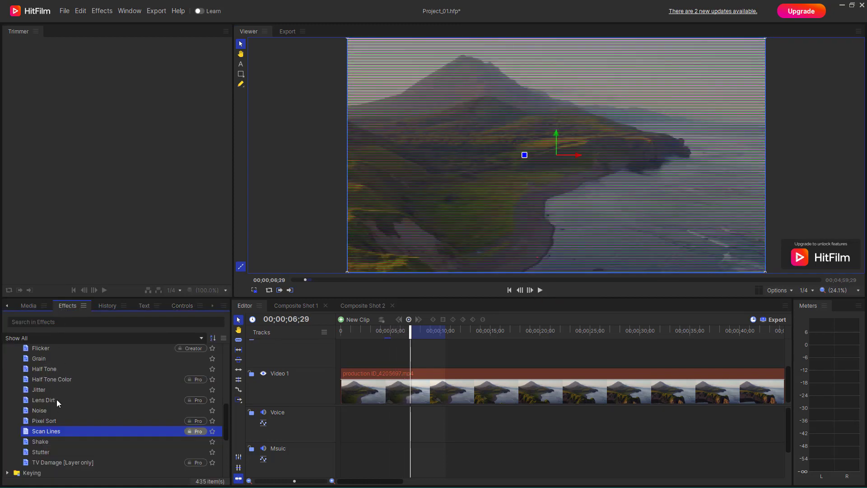
{"action": "left_click", "coordinate": [35, 443]}
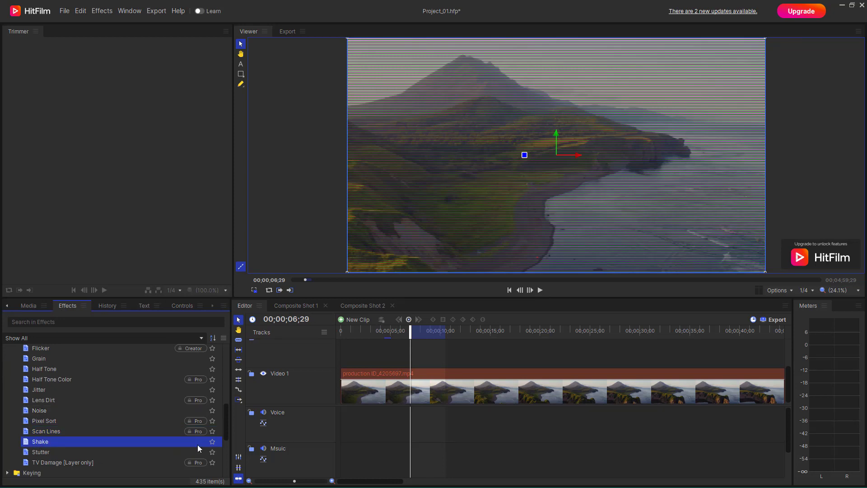
{"action": "left_click_drag", "start_coordinate": [41, 445], "coordinate": [373, 382]}
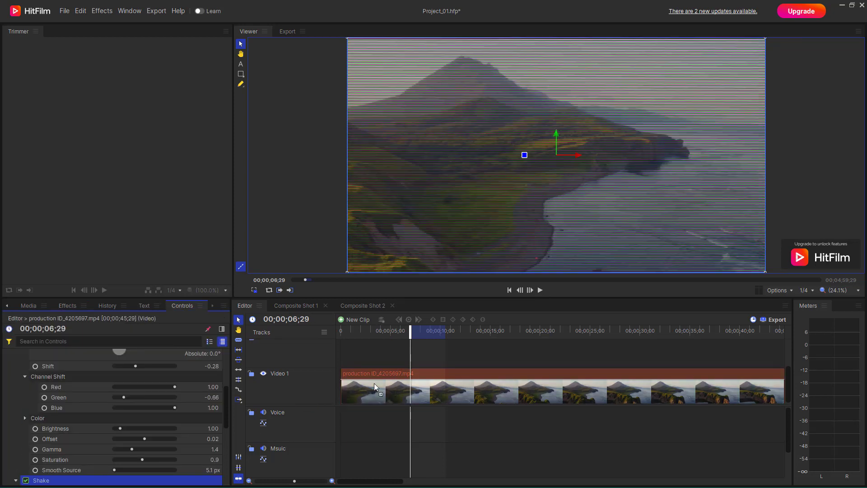
{"action": "left_click", "coordinate": [540, 292]}
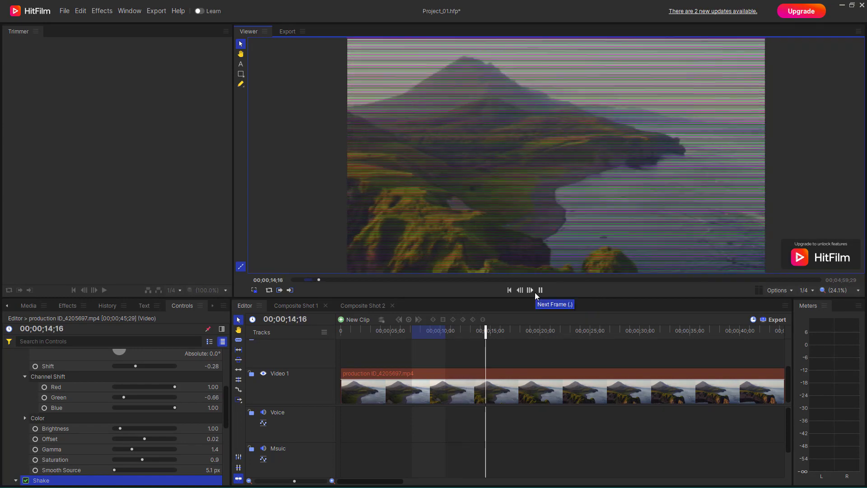
Stop playback, raise the Shake amount to 430 and preview the stronger shake on the clip
{"action": "left_click", "coordinate": [540, 290]}
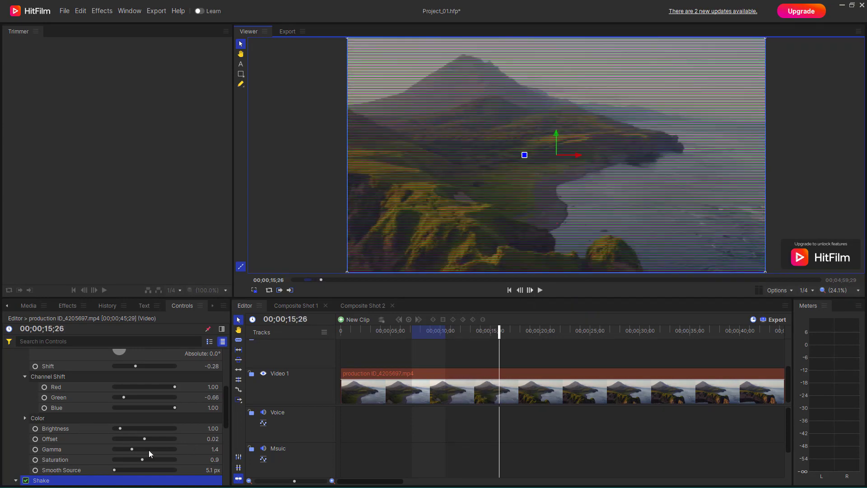
{"action": "scroll", "coordinate": [148, 449], "scroll_direction": "down", "scroll_amount": 3}
{"action": "left_click_drag", "start_coordinate": [119, 389], "coordinate": [138, 389]}
{"action": "left_click", "coordinate": [540, 290]}
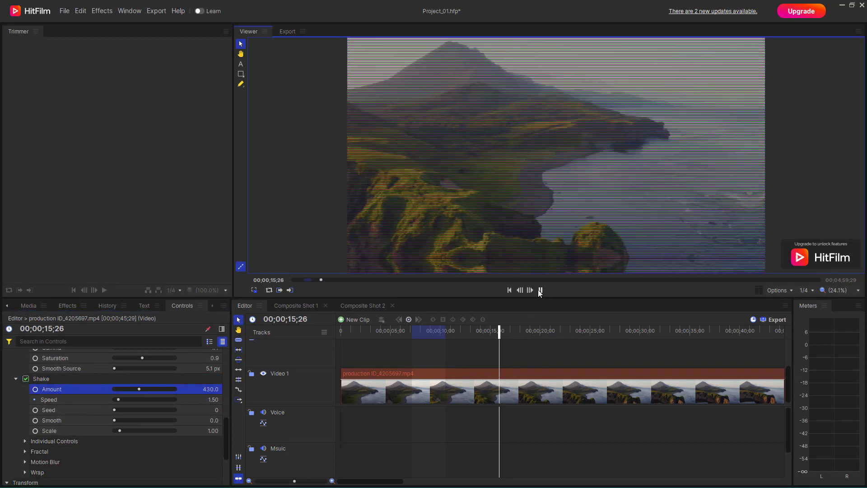
{"action": "left_click", "coordinate": [540, 291]}
Set the Shake amount to 163.8, speed to 4.40, seed to 1,500 and smooth to 44, and preview the clip
{"action": "left_click_drag", "start_coordinate": [139, 389], "coordinate": [123, 420]}
{"action": "left_click", "coordinate": [541, 290]}
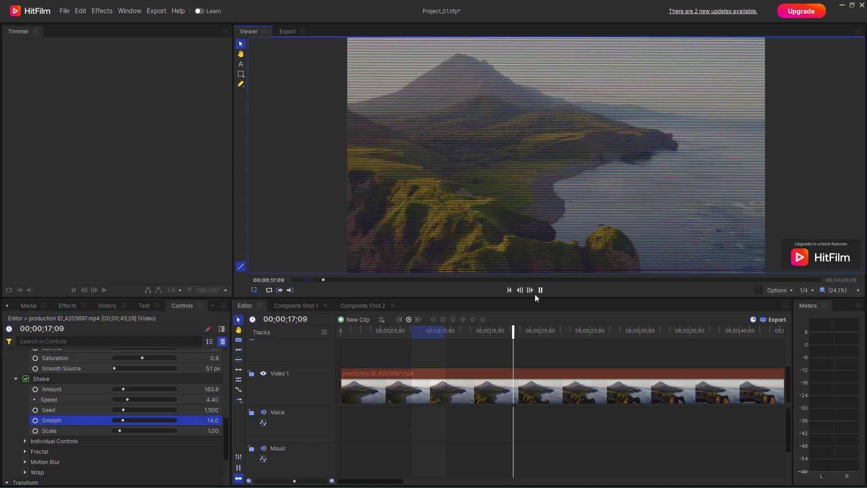
{"action": "left_click_drag", "start_coordinate": [132, 419], "coordinate": [140, 421]}
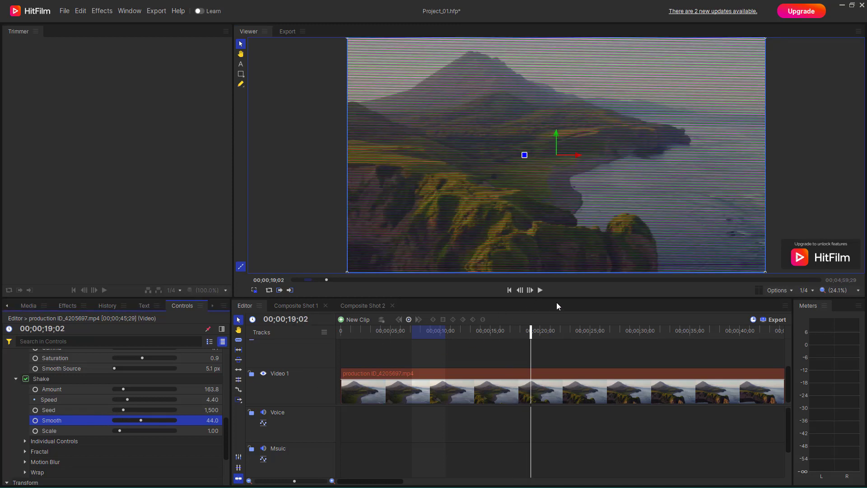
{"action": "left_click", "coordinate": [540, 290]}
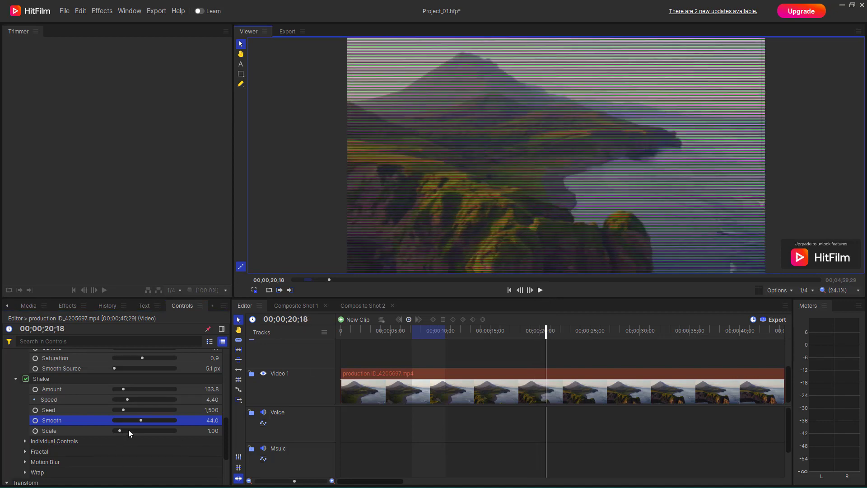
Set the Shake scale to 1.20, X Shake to 1.28, Y Shake to 1.24 and Tilt Shake to 0.78, and preview the clip
{"action": "mouse_move", "coordinate": [128, 430]}
{"action": "left_mouse_down"}
{"action": "mouse_move", "coordinate": [117, 433]}
{"action": "mouse_move", "coordinate": [151, 433]}
{"action": "mouse_move", "coordinate": [120, 434]}
{"action": "left_mouse_up"}
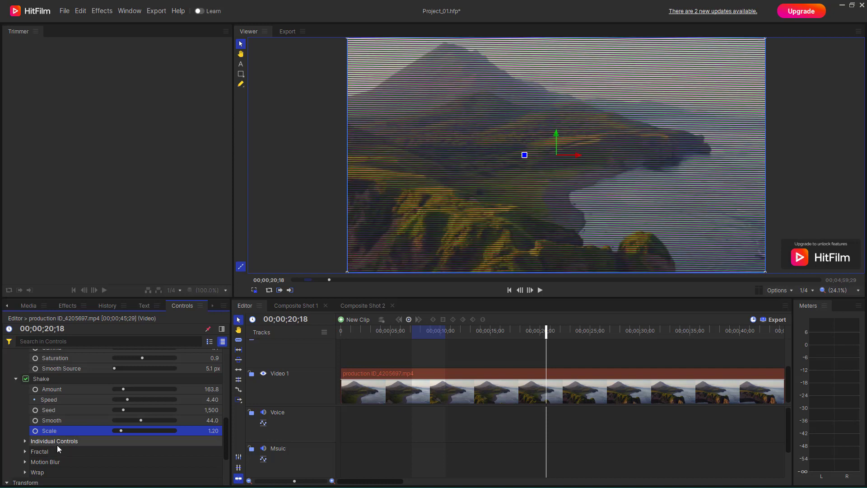
{"action": "left_click", "coordinate": [25, 441]}
{"action": "scroll", "coordinate": [81, 435], "scroll_direction": "down", "scroll_amount": 1}
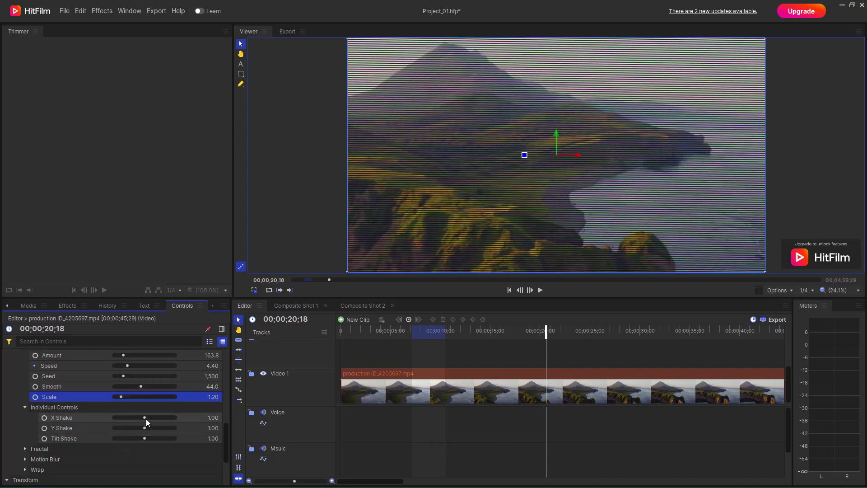
{"action": "left_click_drag", "start_coordinate": [145, 418], "coordinate": [152, 430]}
{"action": "left_click_drag", "start_coordinate": [144, 438], "coordinate": [136, 437]}
{"action": "left_click", "coordinate": [541, 290]}
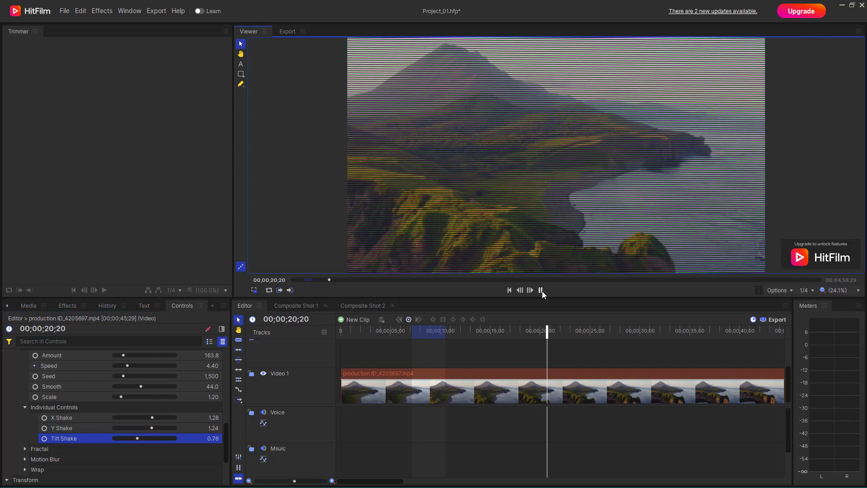
{"action": "left_click", "coordinate": [540, 291]}
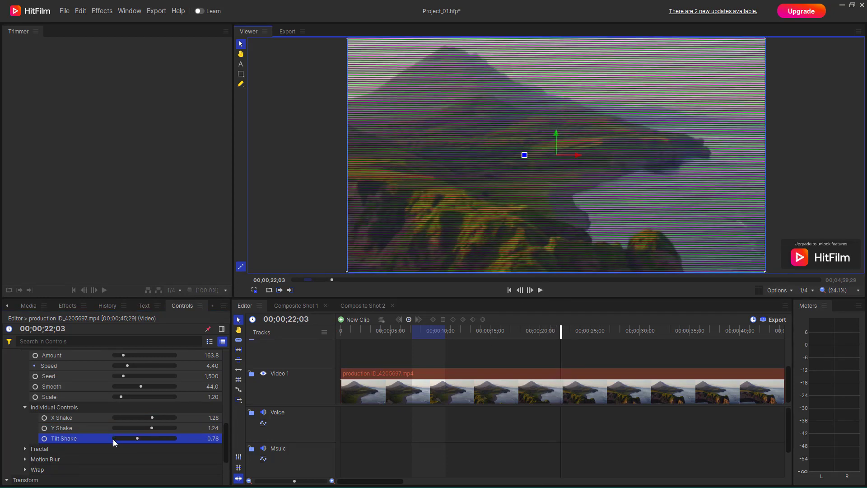
Set the Shake fractal levels to 6, amount scalar to 174%, speed scalar to 400% and temporal shift to 320, and preview the clip
{"action": "left_click", "coordinate": [24, 448]}
{"action": "scroll", "coordinate": [84, 443], "scroll_direction": "down", "scroll_amount": 3}
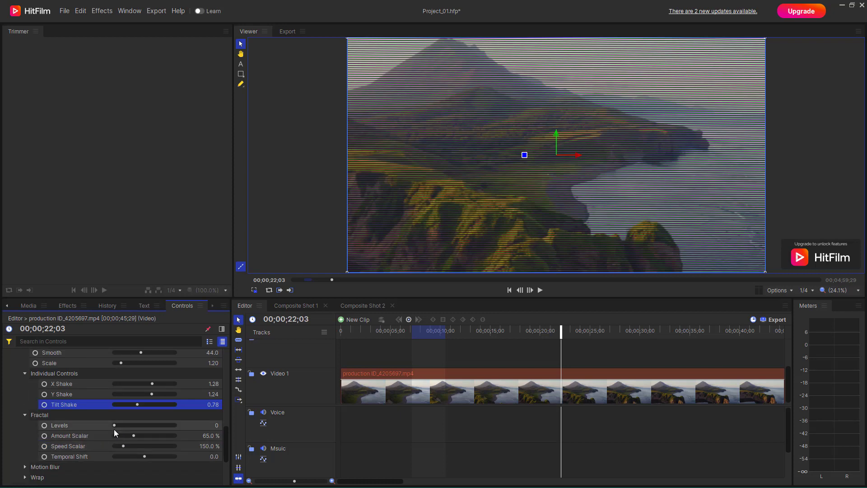
{"action": "left_click_drag", "start_coordinate": [114, 429], "coordinate": [139, 447]}
{"action": "left_click_drag", "start_coordinate": [144, 456], "coordinate": [153, 456]}
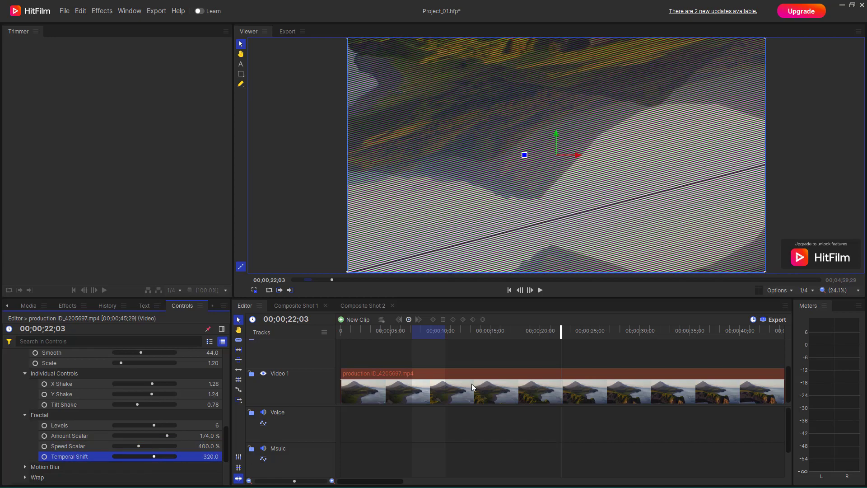
{"action": "left_click", "coordinate": [539, 290]}
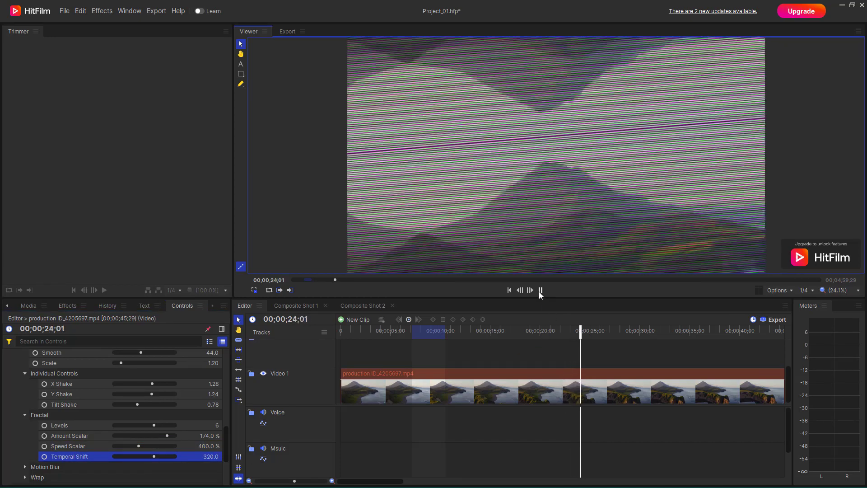
{"action": "left_click", "coordinate": [541, 290]}
Set the Shake motion blur mode to Custom and move the playhead back to 00;00;17;28 to check the blur
{"action": "scroll", "coordinate": [91, 422], "scroll_direction": "down", "scroll_amount": 1}
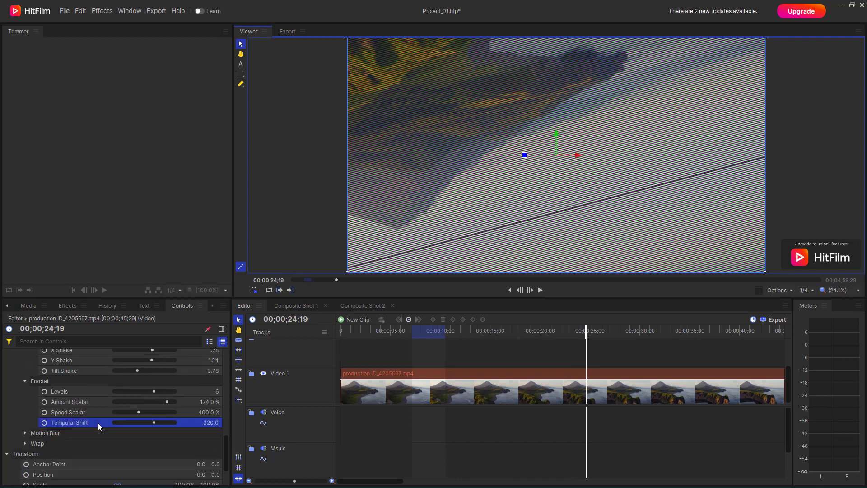
{"action": "left_click", "coordinate": [24, 432]}
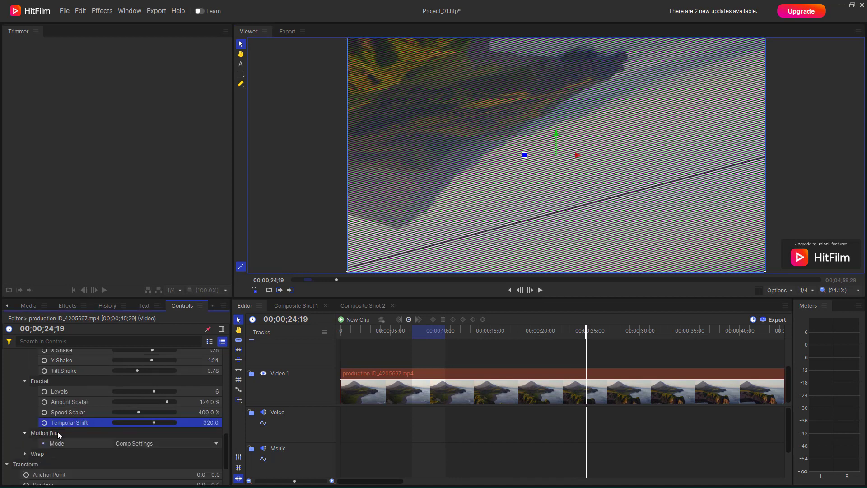
{"action": "left_click", "coordinate": [136, 443]}
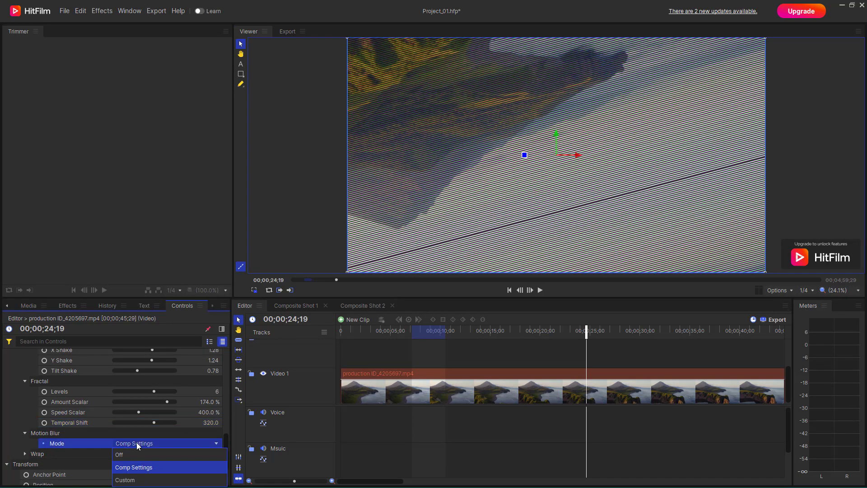
{"action": "left_click", "coordinate": [72, 433]}
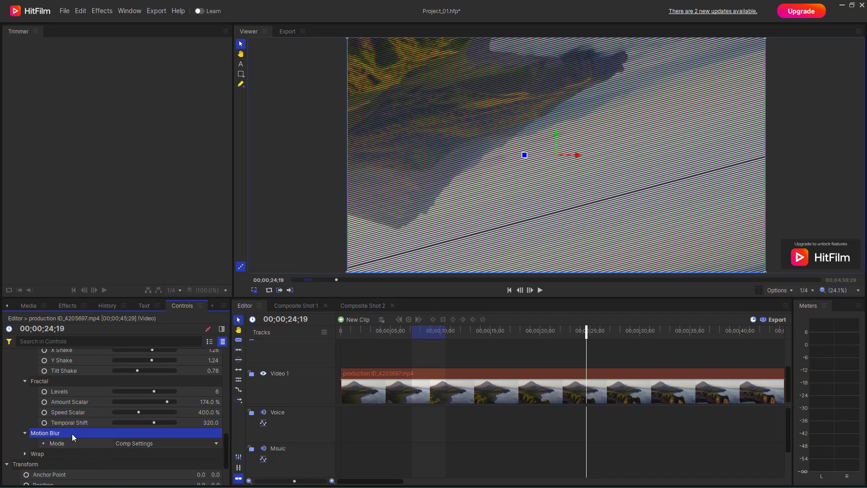
{"action": "left_click", "coordinate": [189, 443]}
{"action": "left_click", "coordinate": [129, 482]}
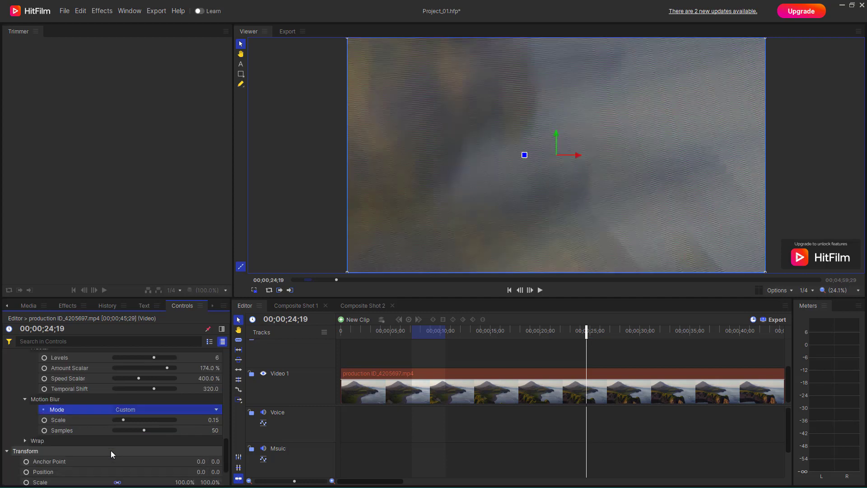
{"action": "scroll", "coordinate": [111, 450], "scroll_direction": "down", "scroll_amount": 1}
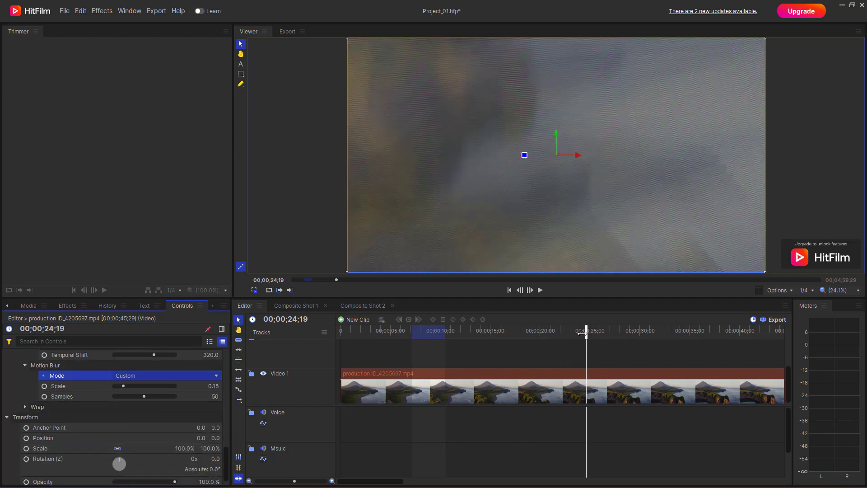
{"action": "left_click_drag", "start_coordinate": [585, 331], "coordinate": [515, 337]}
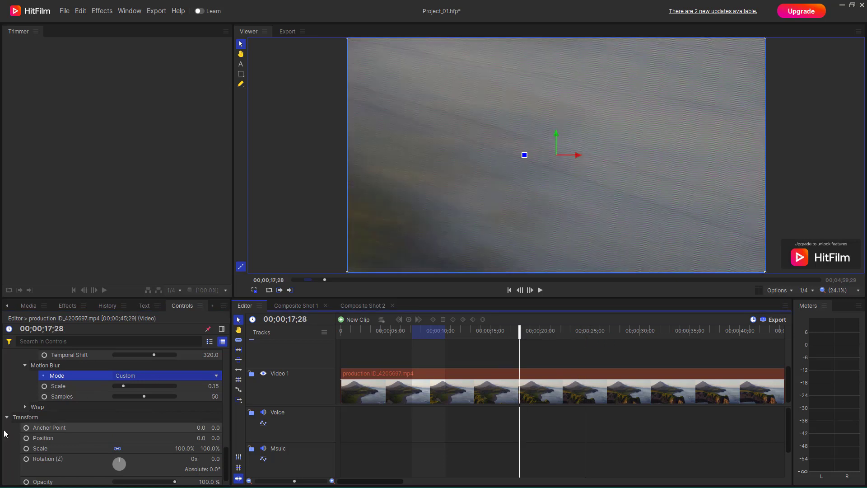
Set the custom motion blur scale to 0.04 and samples to 29, playing the clip briefly in between
{"action": "scroll", "coordinate": [113, 428], "scroll_direction": "up", "scroll_amount": 2}
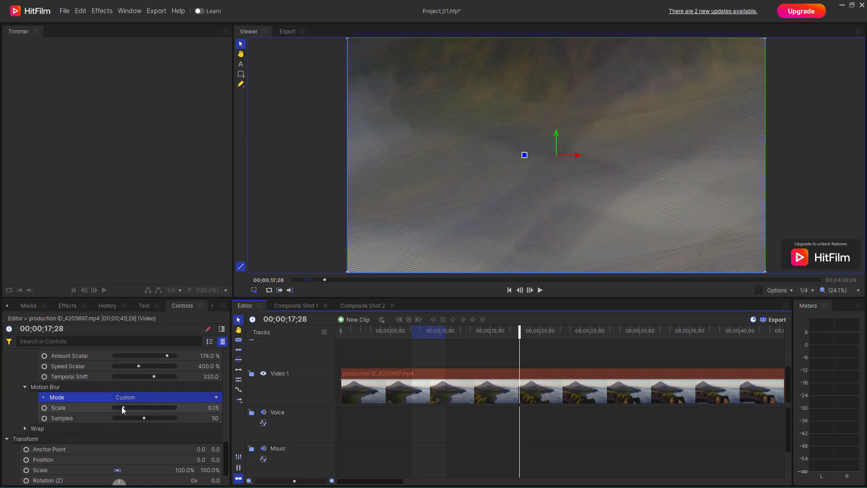
{"action": "left_click_drag", "start_coordinate": [122, 407], "coordinate": [116, 408]}
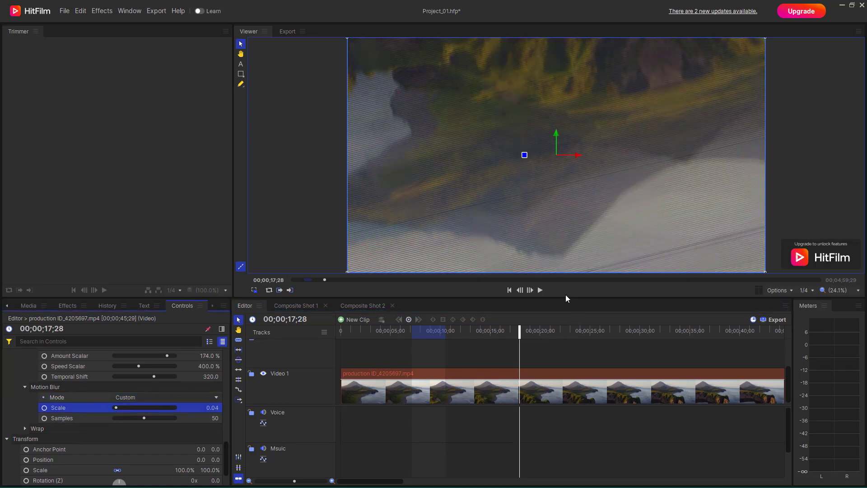
{"action": "left_click", "coordinate": [540, 290]}
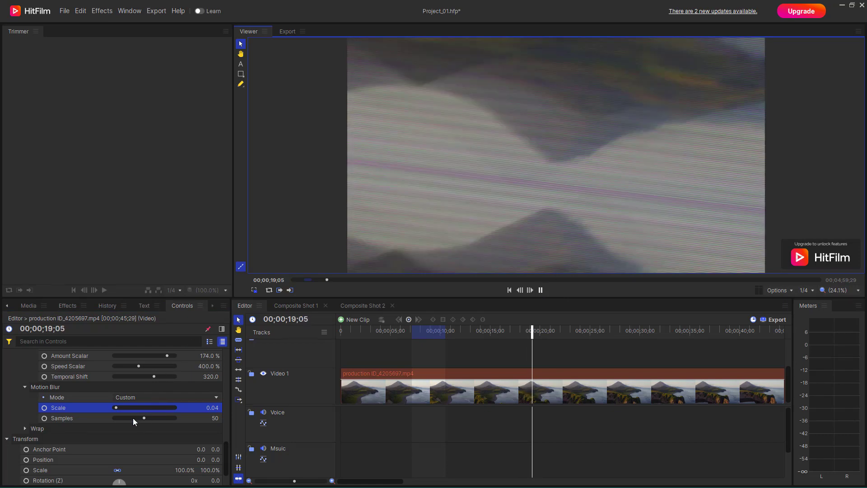
{"action": "left_click_drag", "start_coordinate": [130, 417], "coordinate": [131, 418]}
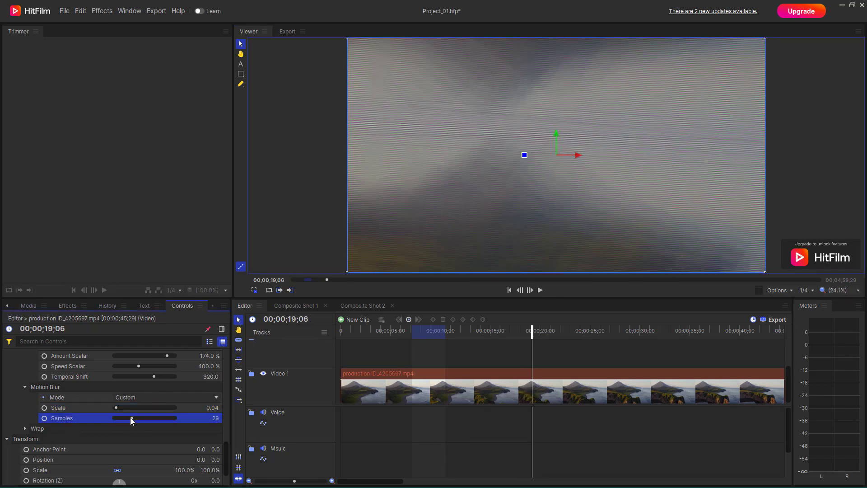
Set both the X and Y wrap options of the Shake effect to Tile
{"action": "left_click", "coordinate": [25, 428]}
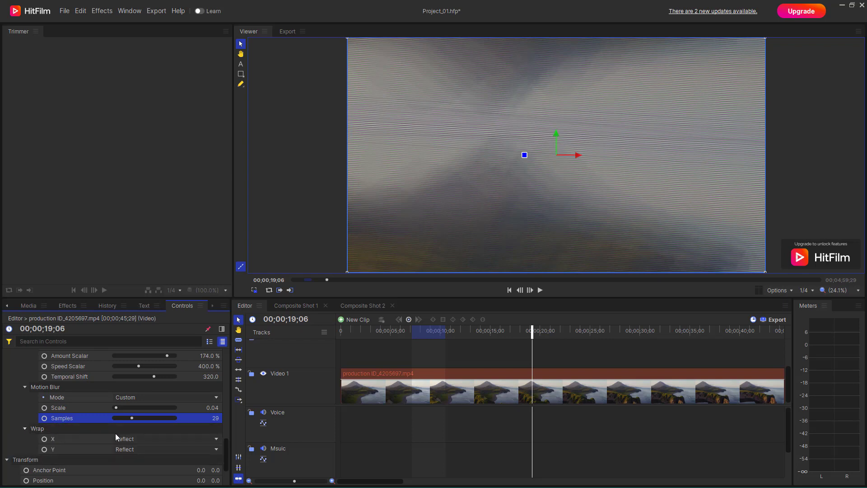
{"action": "left_click", "coordinate": [134, 438]}
{"action": "left_click", "coordinate": [128, 461]}
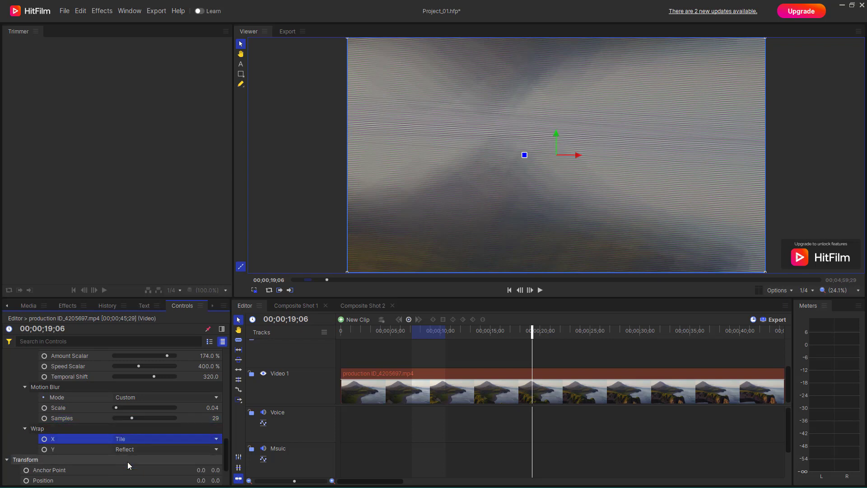
{"action": "left_click", "coordinate": [136, 449]}
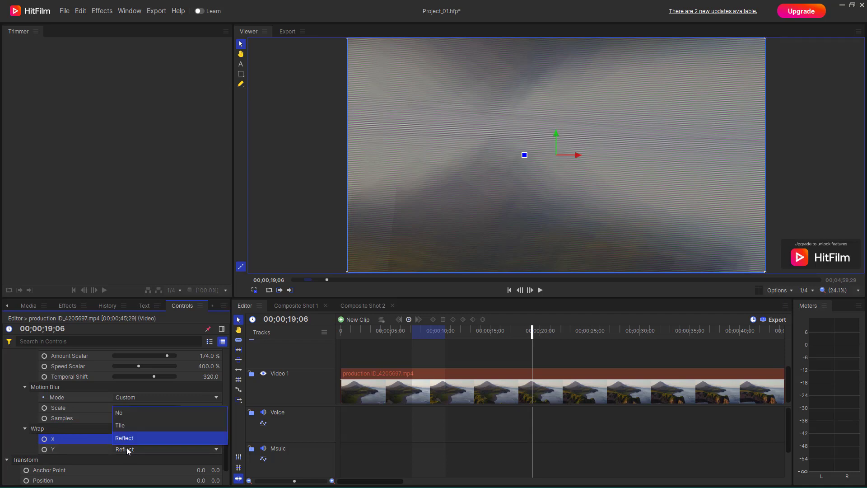
{"action": "left_click", "coordinate": [129, 424]}
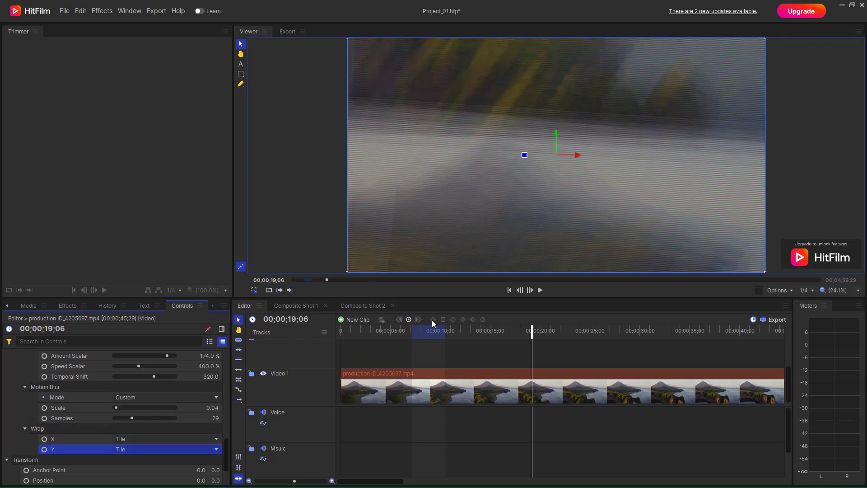
Move the playhead back to 00;00;16;13, turn the Shake motion blur mode off and preview the clip
{"action": "left_click_drag", "start_coordinate": [532, 331], "coordinate": [501, 333]}
{"action": "left_click", "coordinate": [126, 398]}
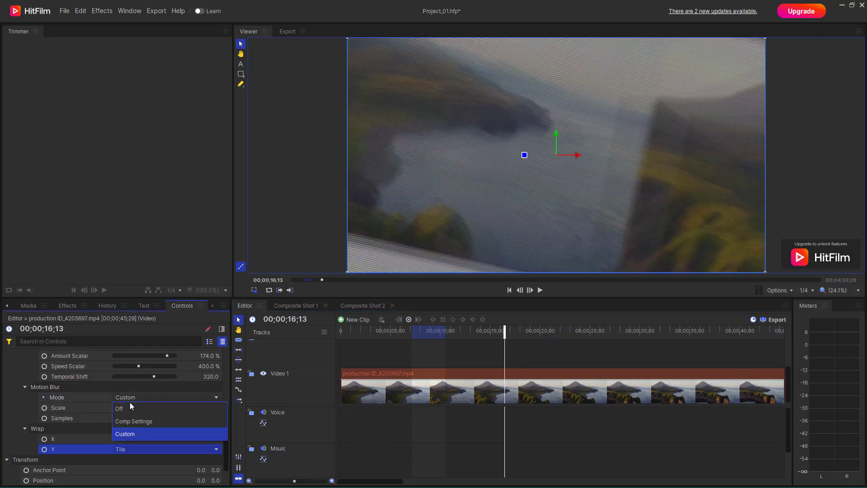
{"action": "left_click", "coordinate": [140, 407]}
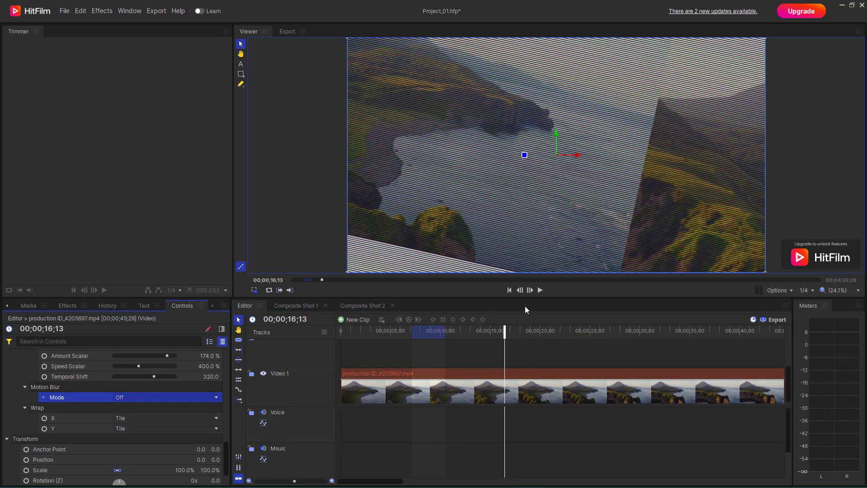
{"action": "left_click", "coordinate": [540, 290]}
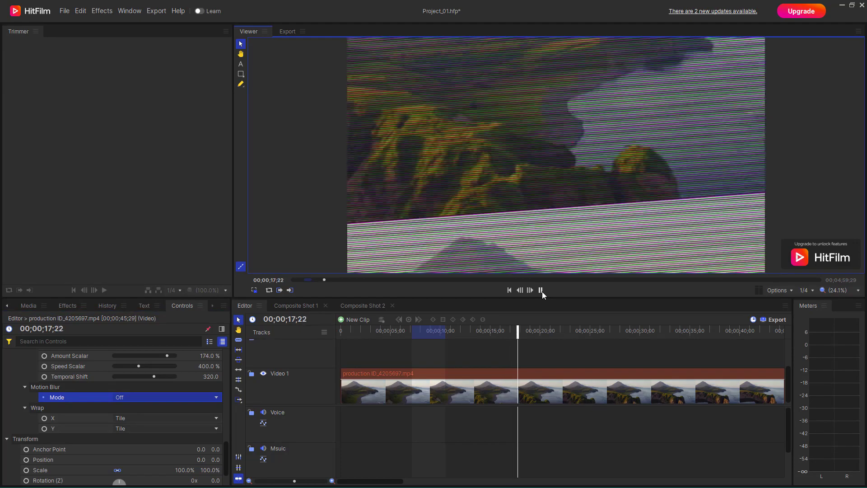
{"action": "left_click", "coordinate": [543, 293]}
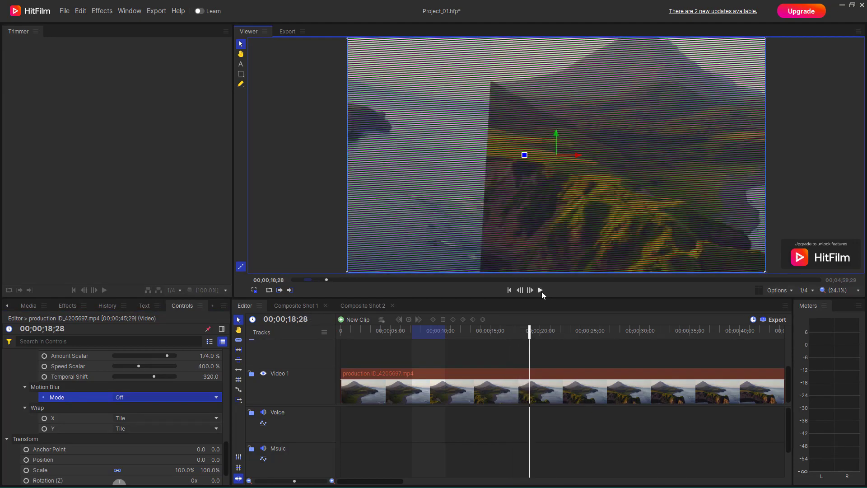